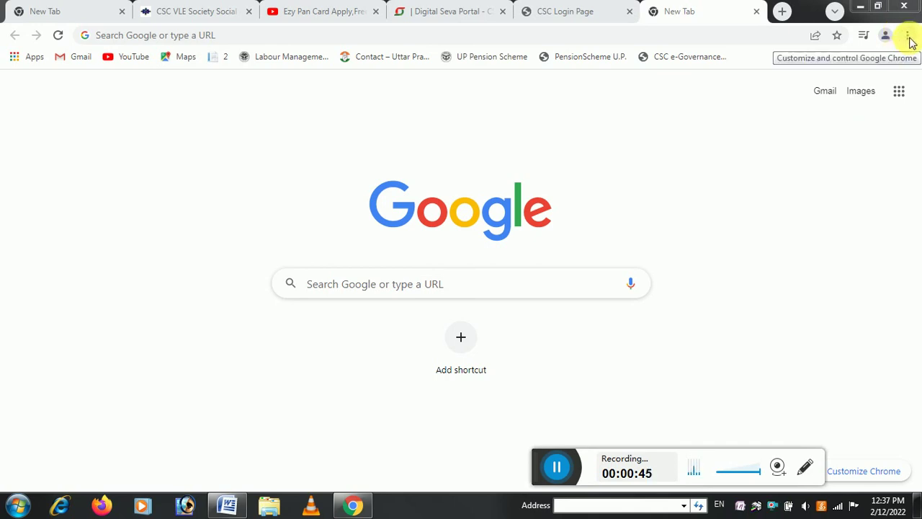
Open the browser settings, search them for "Site se", and open Site Settings
click(909, 36)
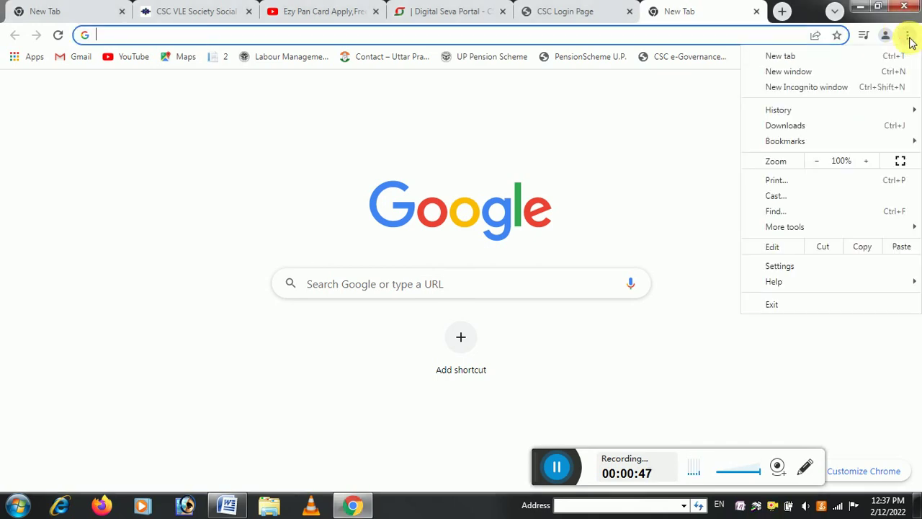
click(804, 268)
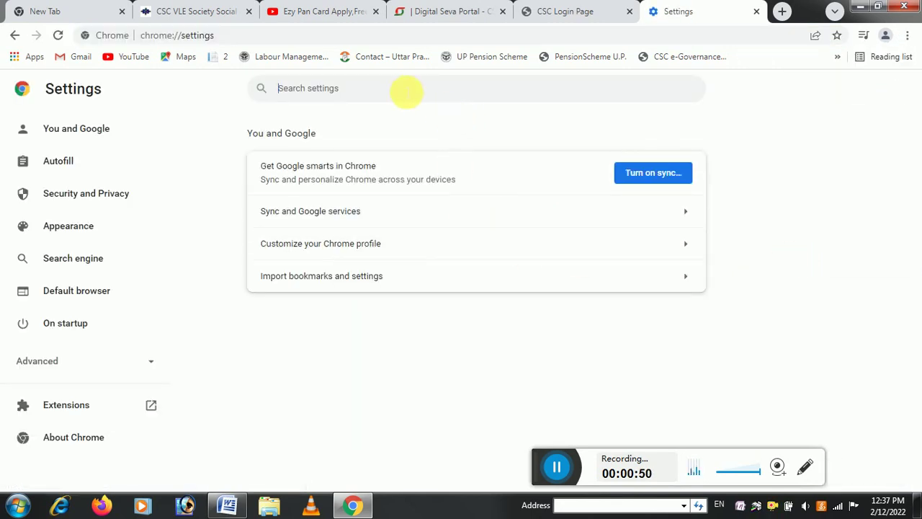
text(S)
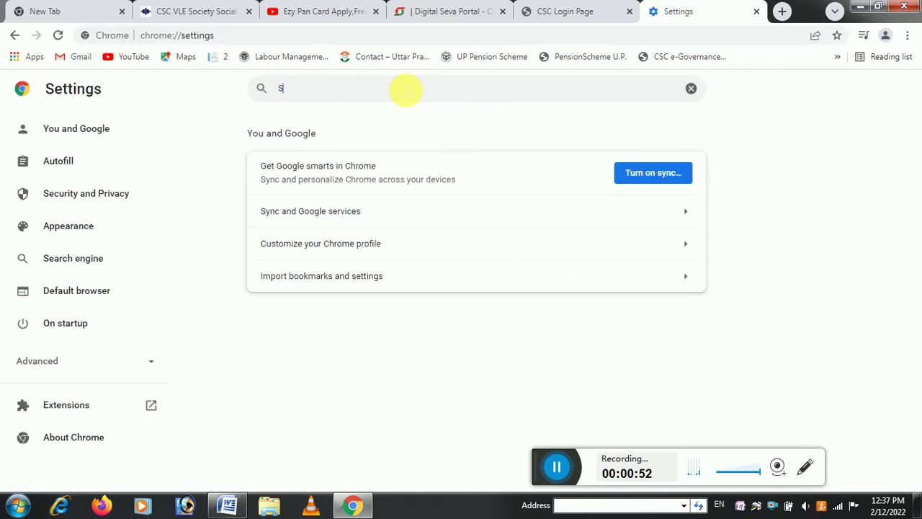
text(i)
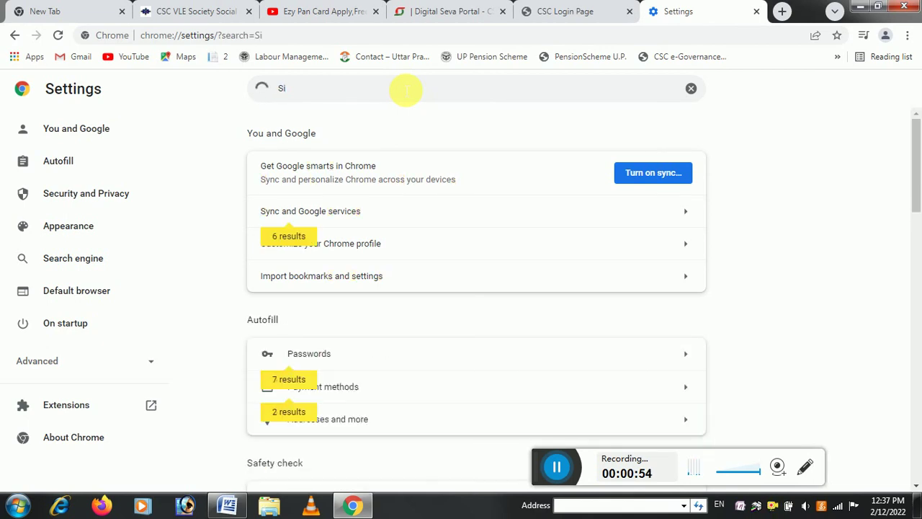
text(te se)
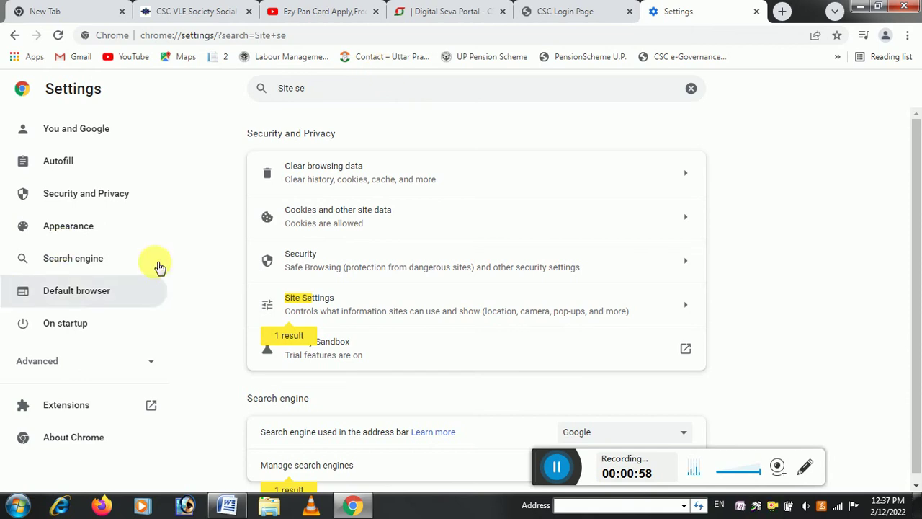
click(315, 306)
Review the permissions and content options in Site Settings and open Pop-ups and redirects
scroll(371, 329, down, 2)
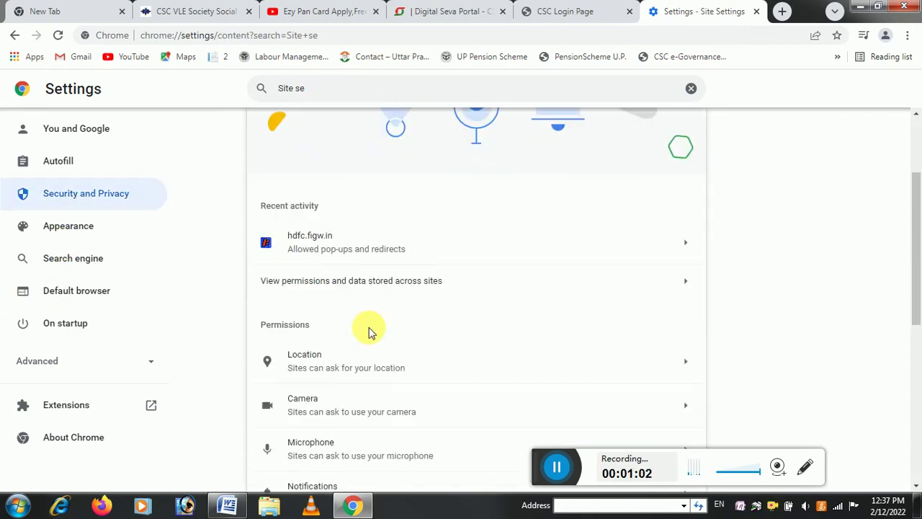
scroll(369, 332, up, 1)
scroll(368, 332, down, 6)
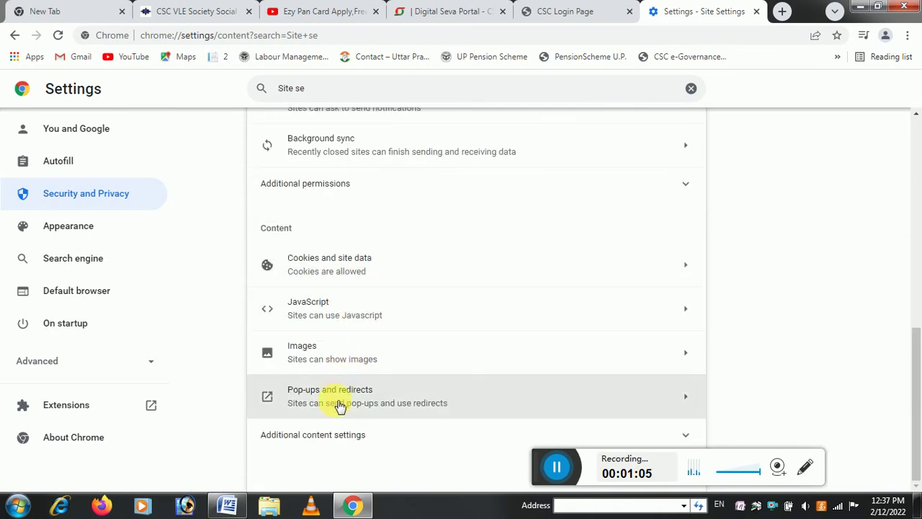
scroll(430, 420, up, 1)
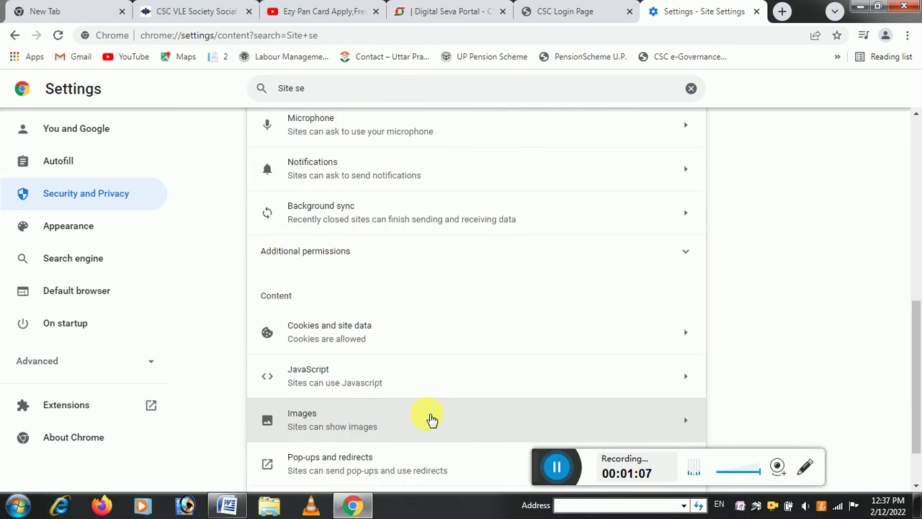
scroll(398, 416, down, 1)
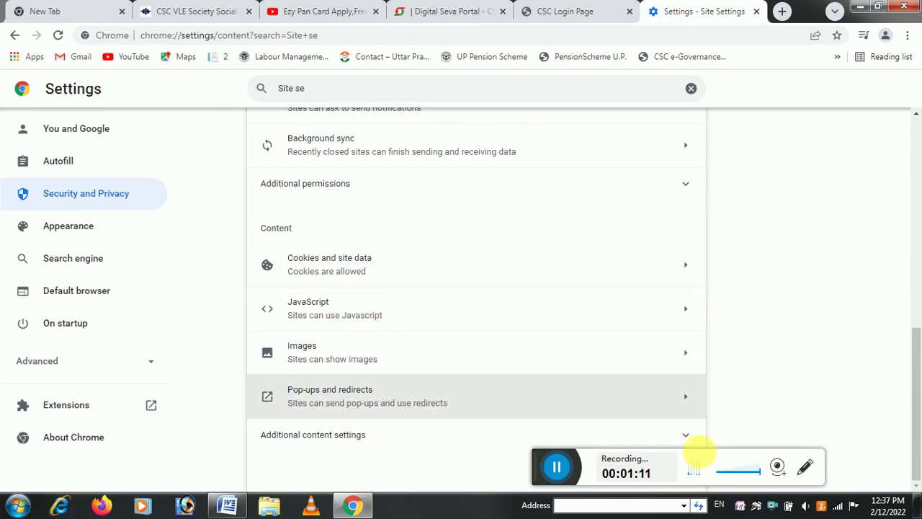
scroll(375, 454, up, 1)
scroll(373, 457, down, 1)
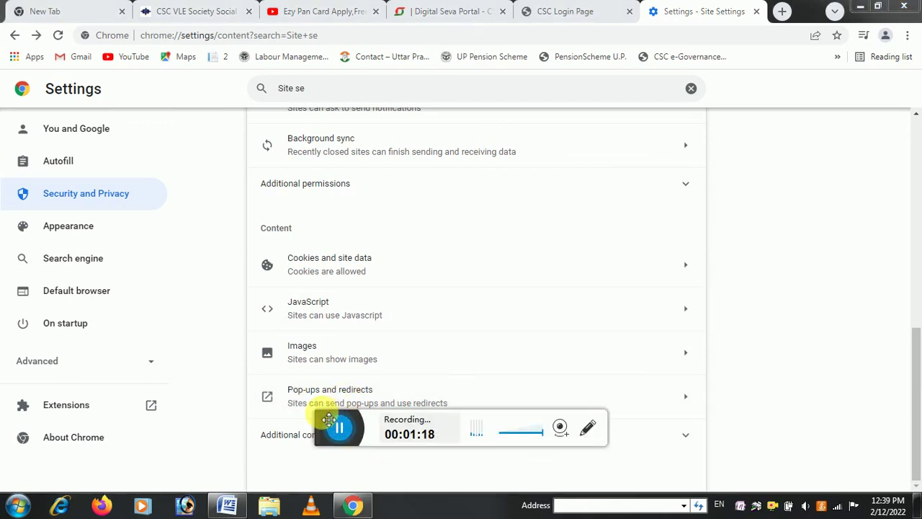
drag(329, 419, 598, 471)
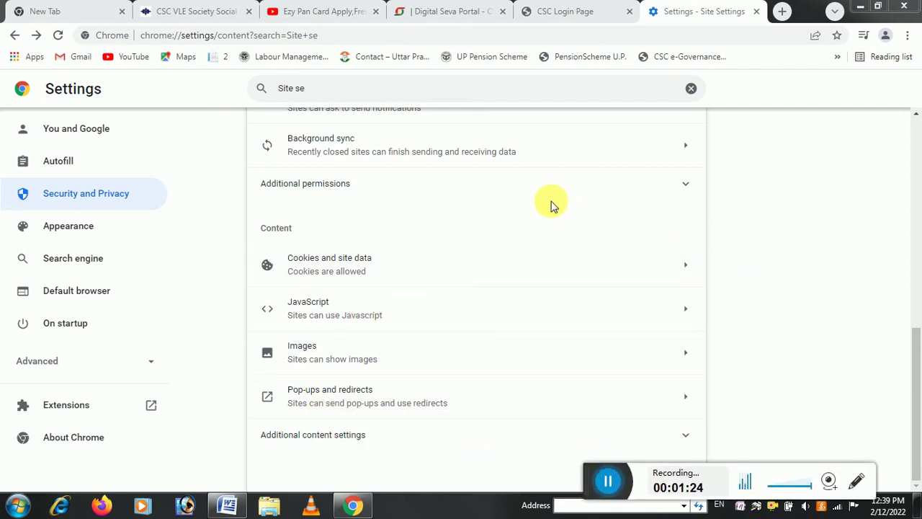
scroll(548, 207, up, 7)
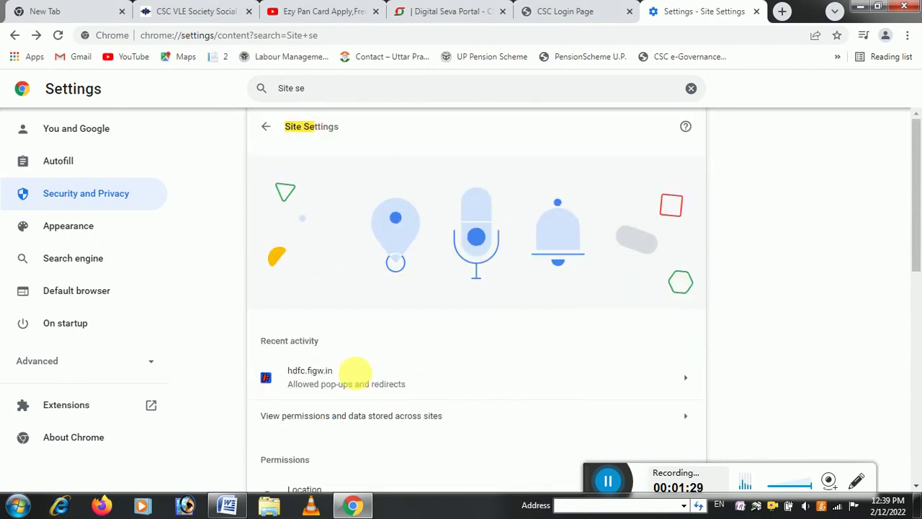
scroll(356, 382, down, 3)
scroll(381, 309, down, 3)
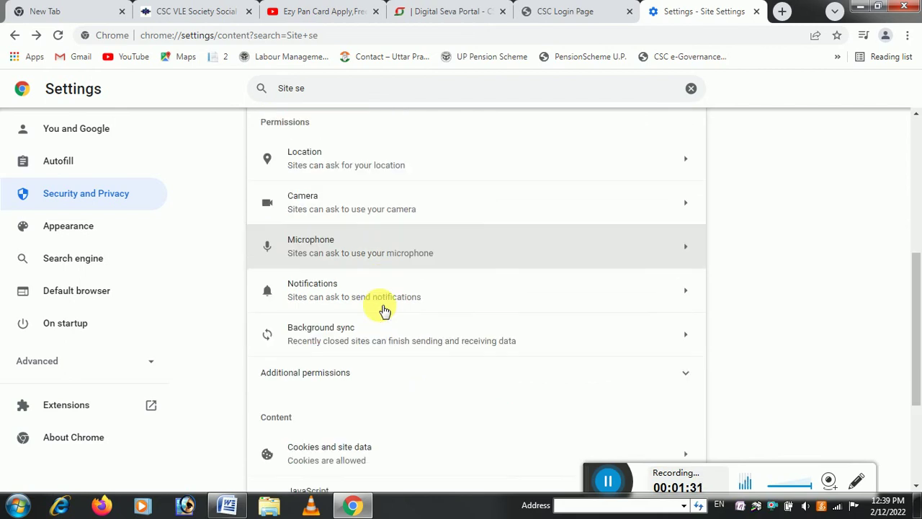
scroll(376, 328, down, 3)
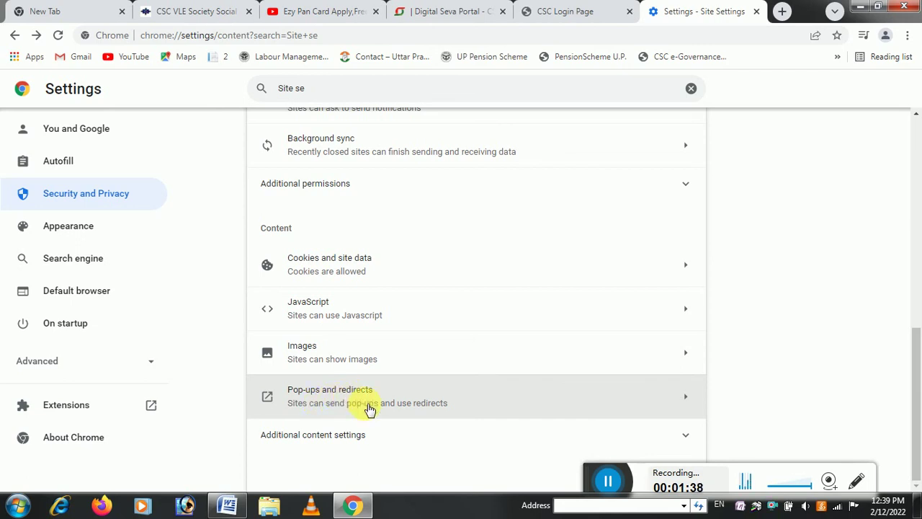
scroll(364, 387, up, 1)
scroll(360, 389, down, 1)
click(346, 408)
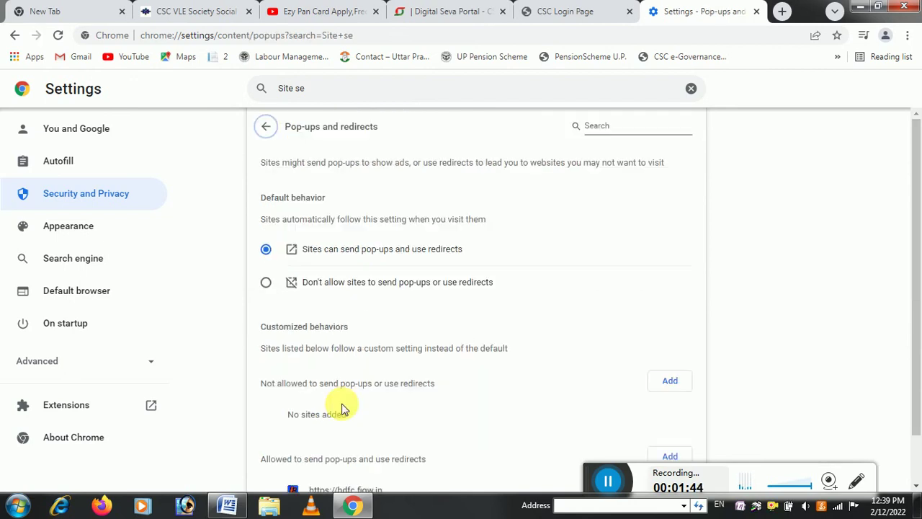
scroll(397, 397, down, 1)
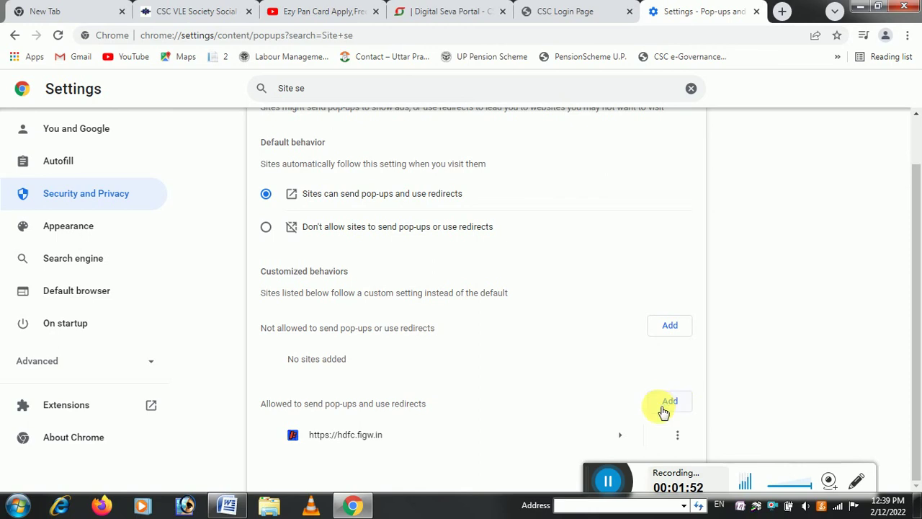
click(663, 408)
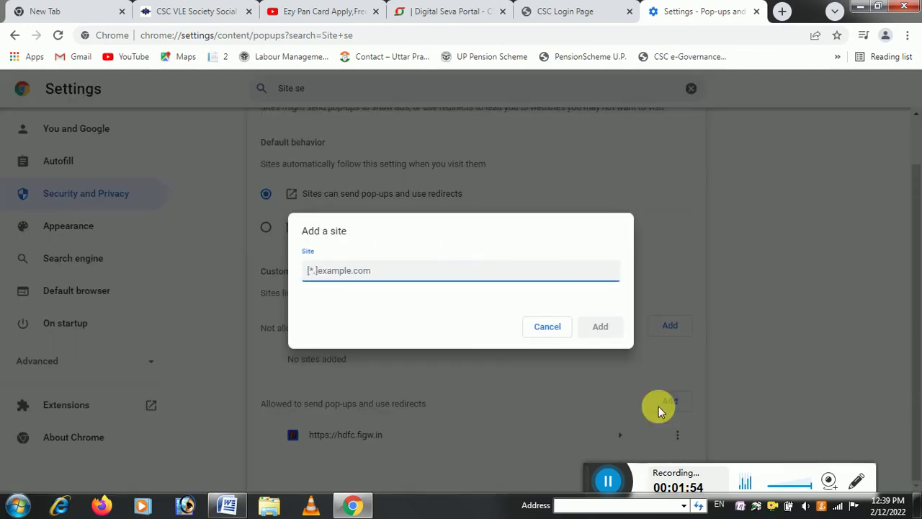
right_click(368, 274)
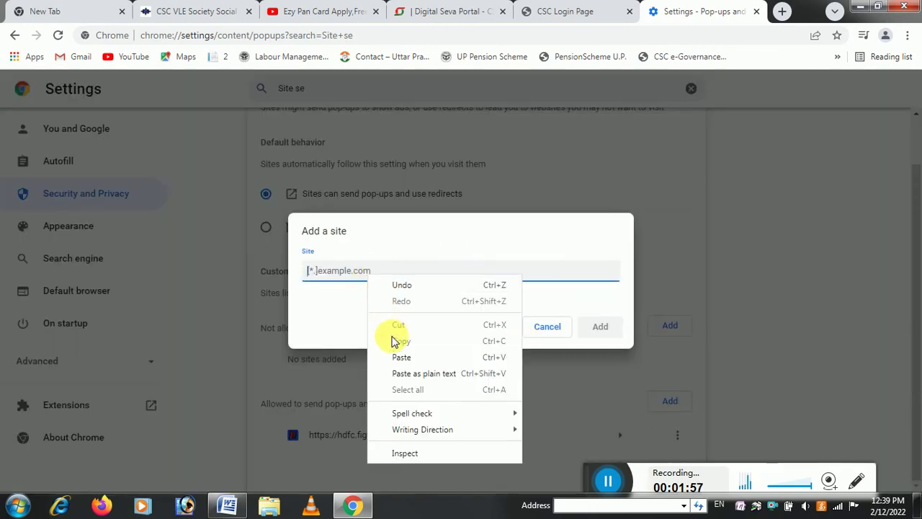
click(400, 364)
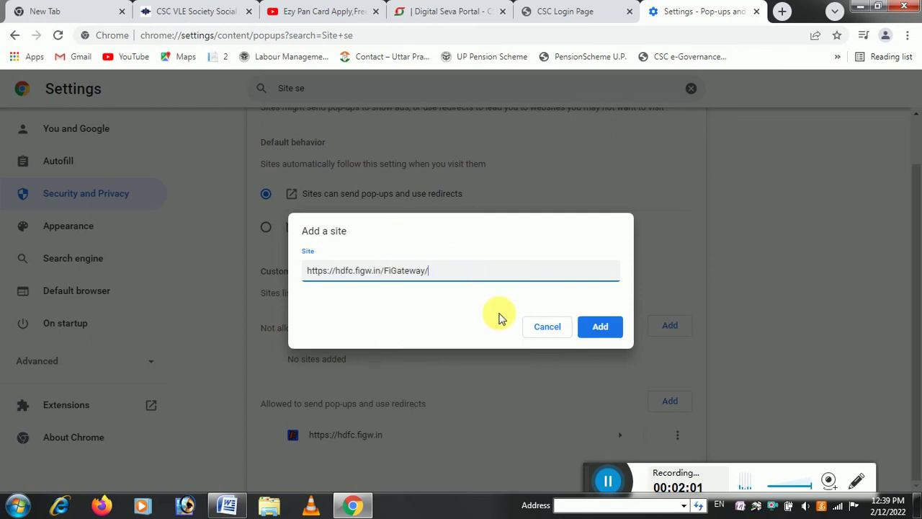
click(593, 337)
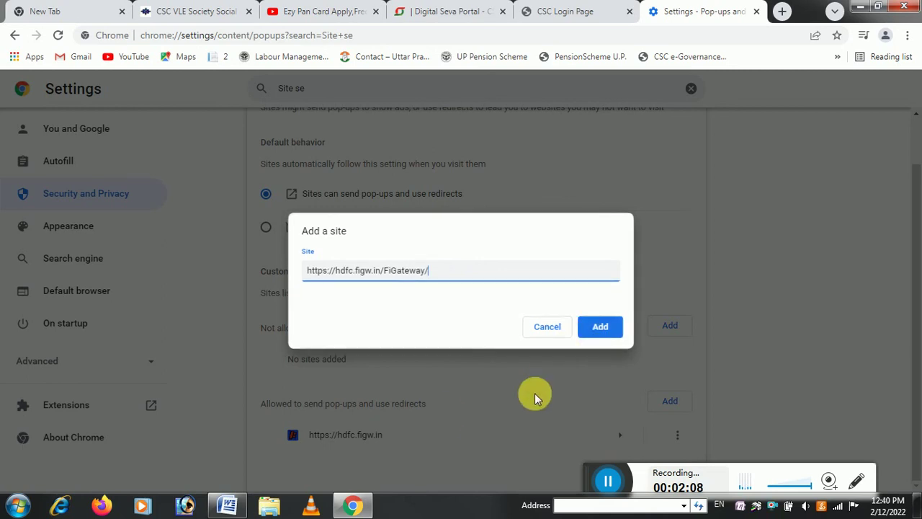
click(551, 326)
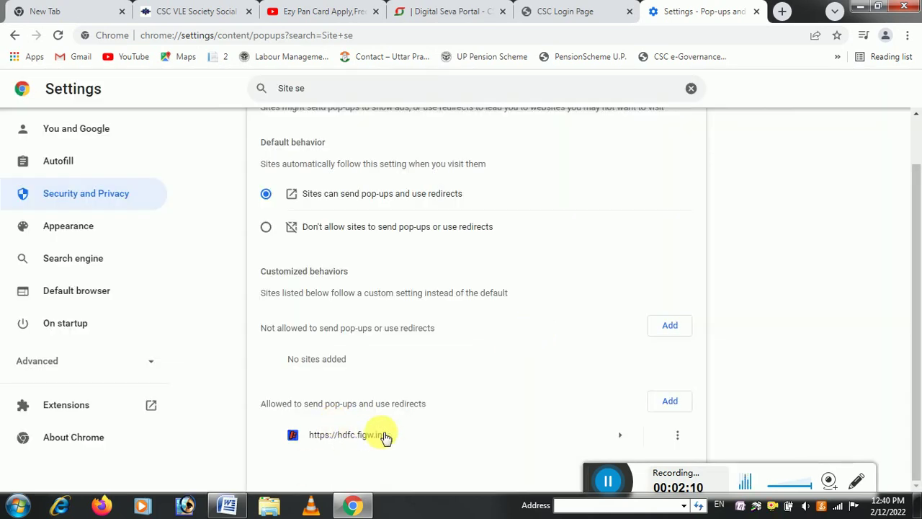
drag(388, 434, 404, 454)
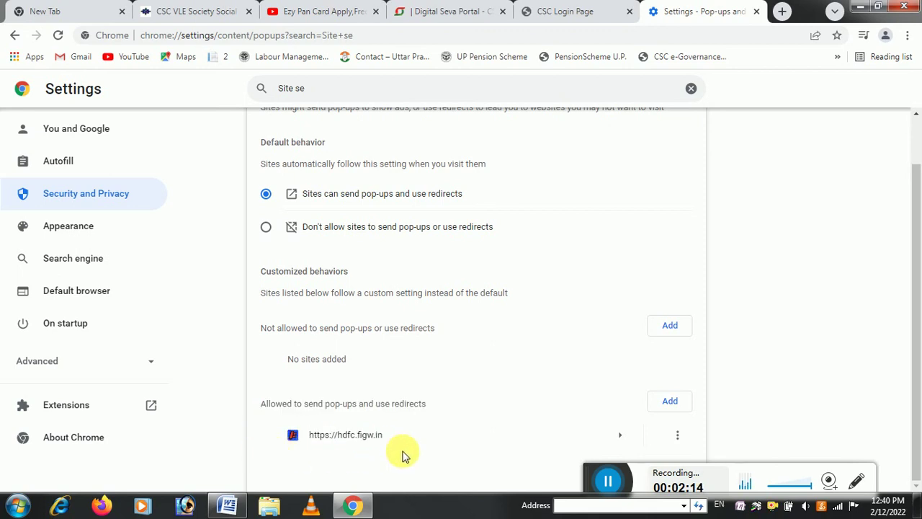
scroll(521, 284, up, 1)
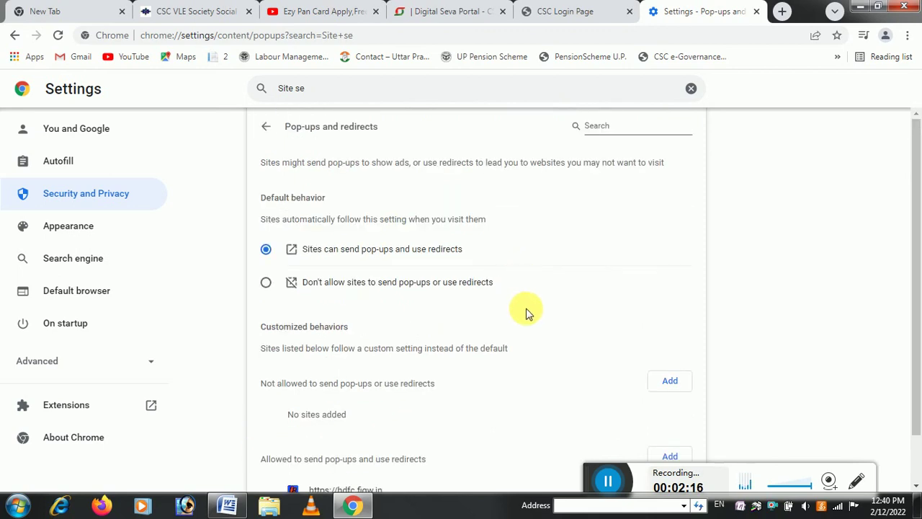
scroll(526, 314, down, 1)
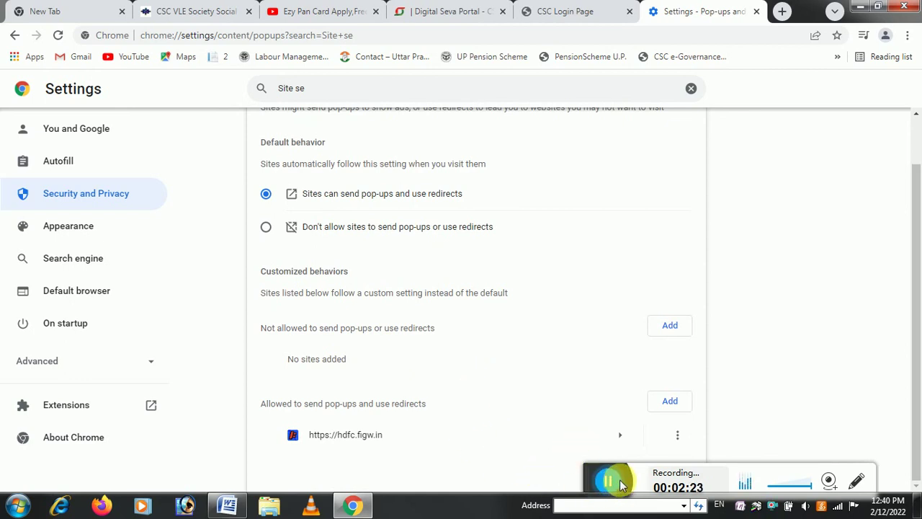
click(621, 484)
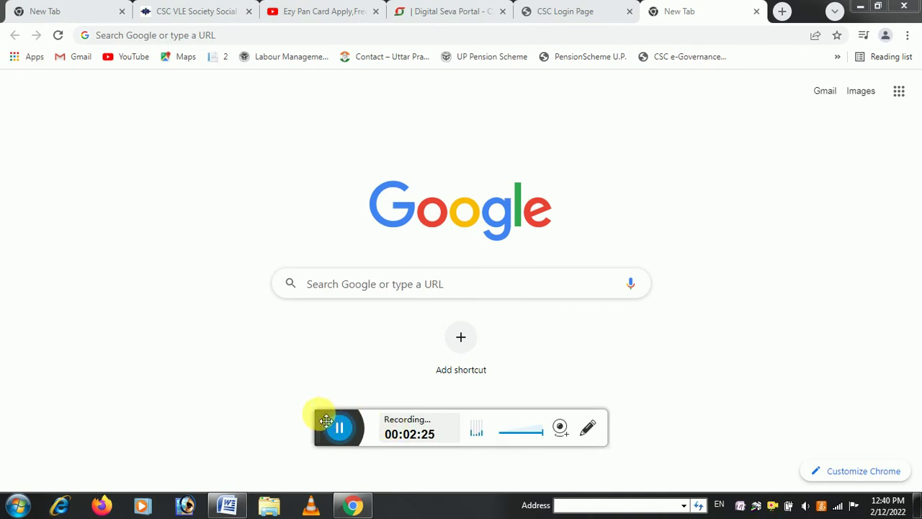
drag(326, 421, 546, 469)
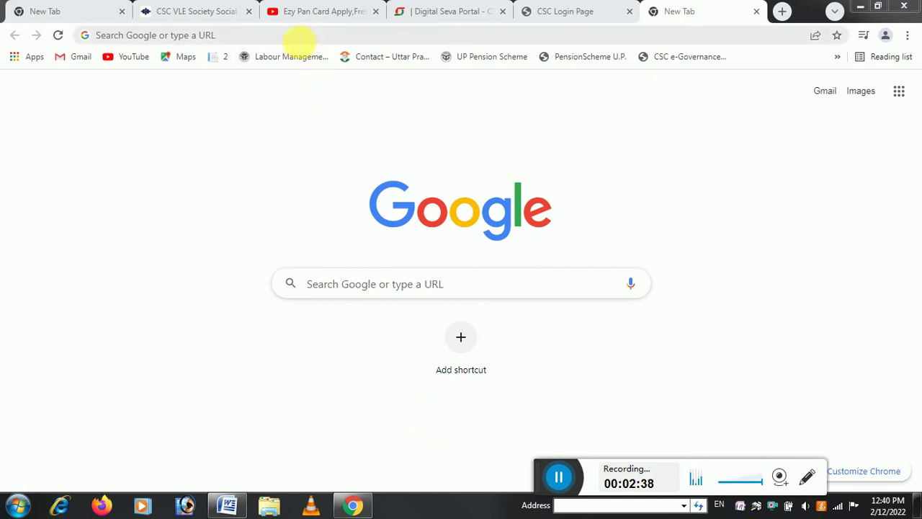
right_click(288, 36)
click(323, 102)
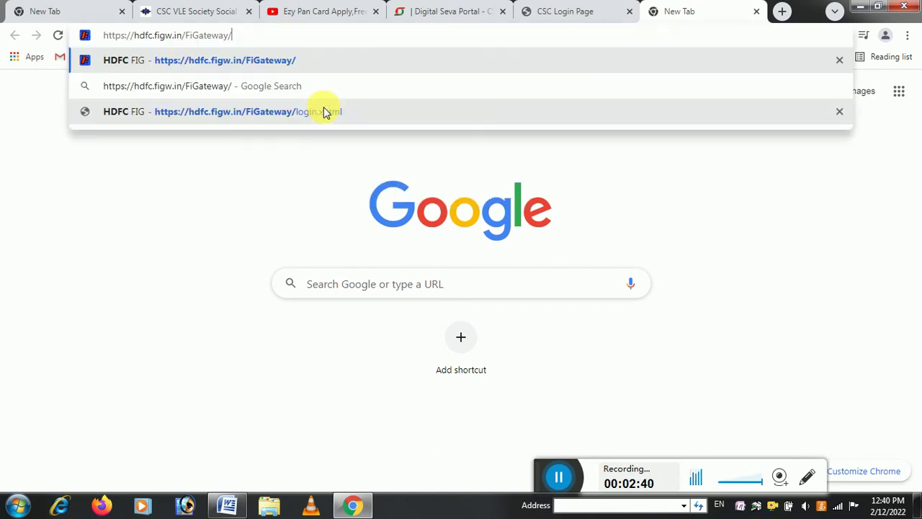
click(203, 65)
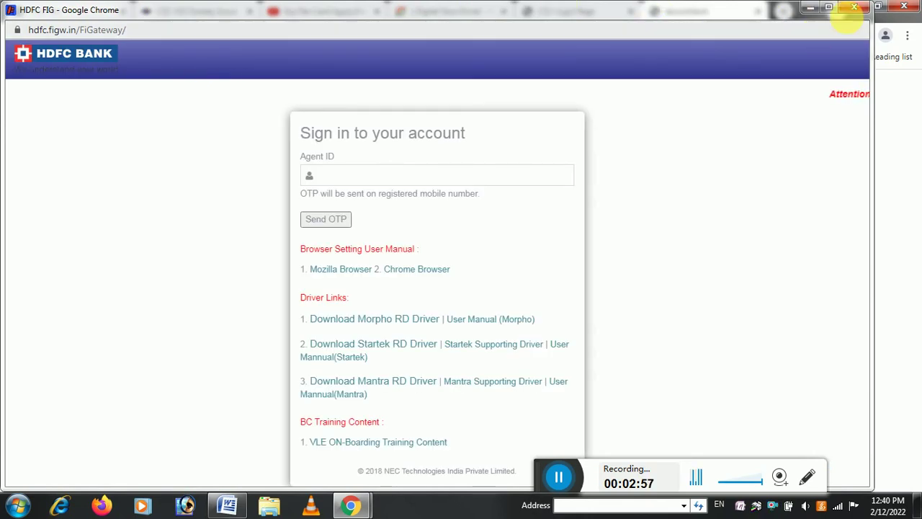
click(828, 6)
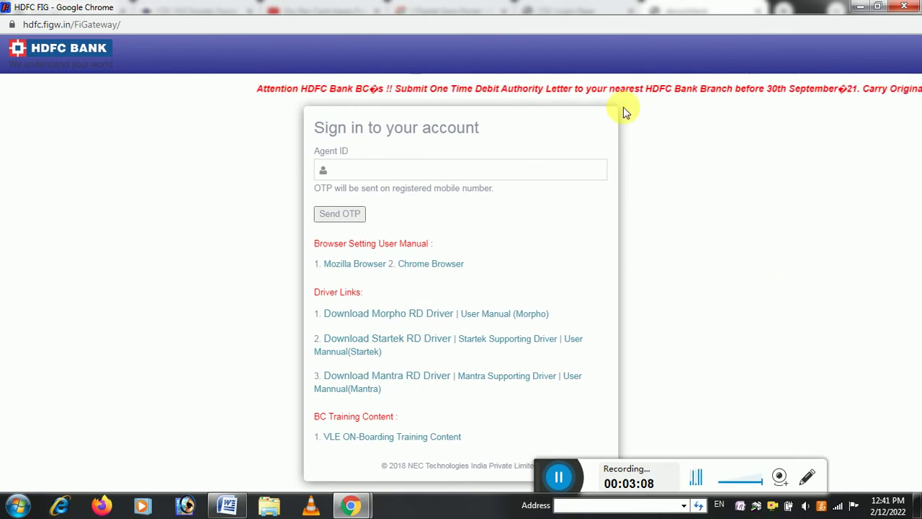
click(442, 178)
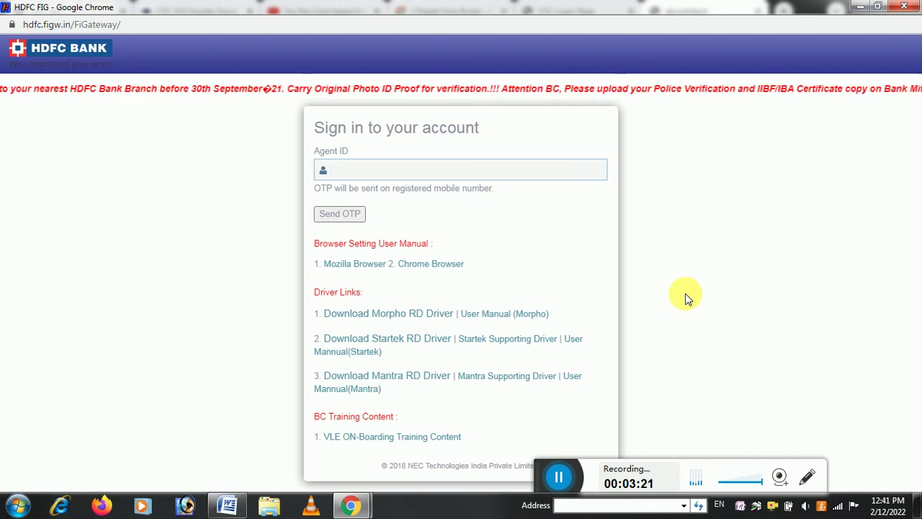
click(560, 482)
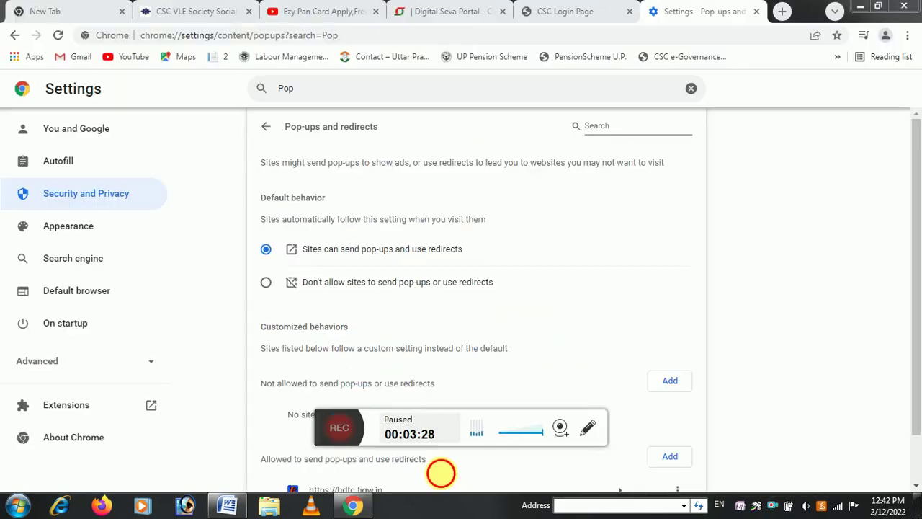
click(340, 426)
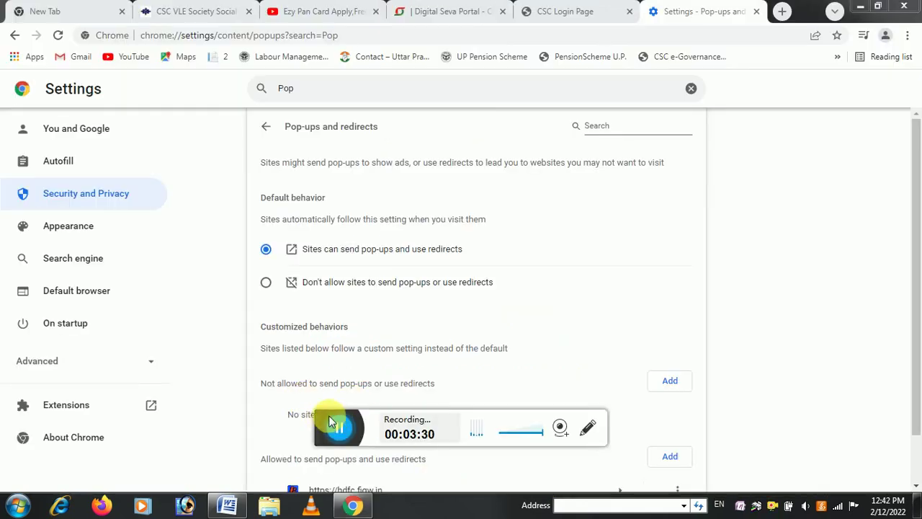
drag(330, 421, 461, 458)
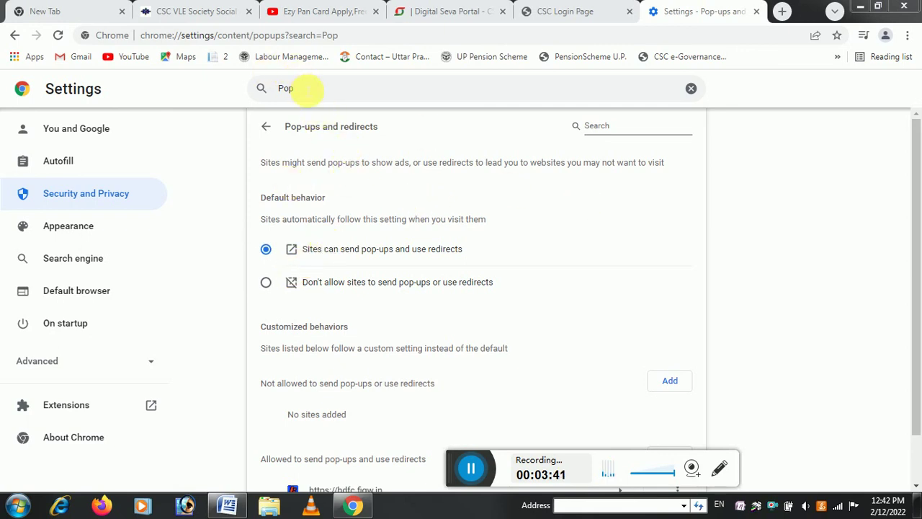
Clear the "Pop" search from the settings and open Site Settings under Security and Privacy
click(308, 90)
key(BackSpace)
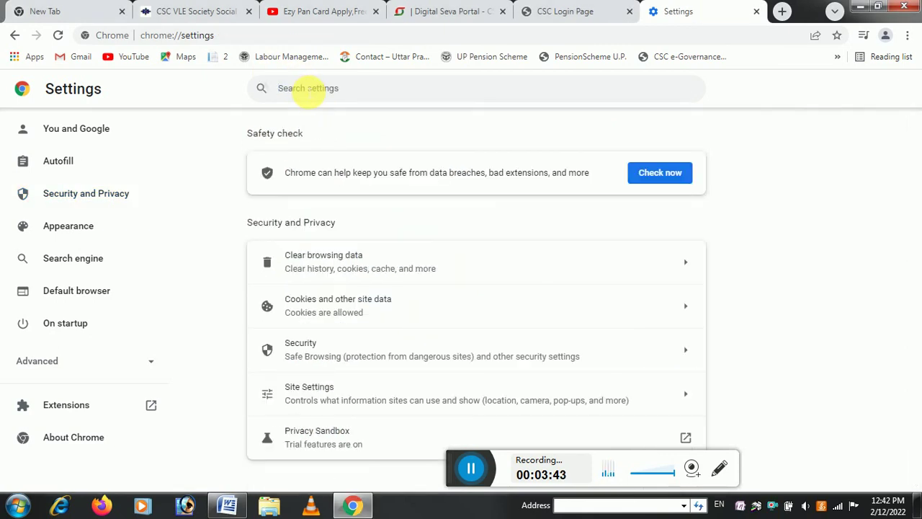
click(321, 395)
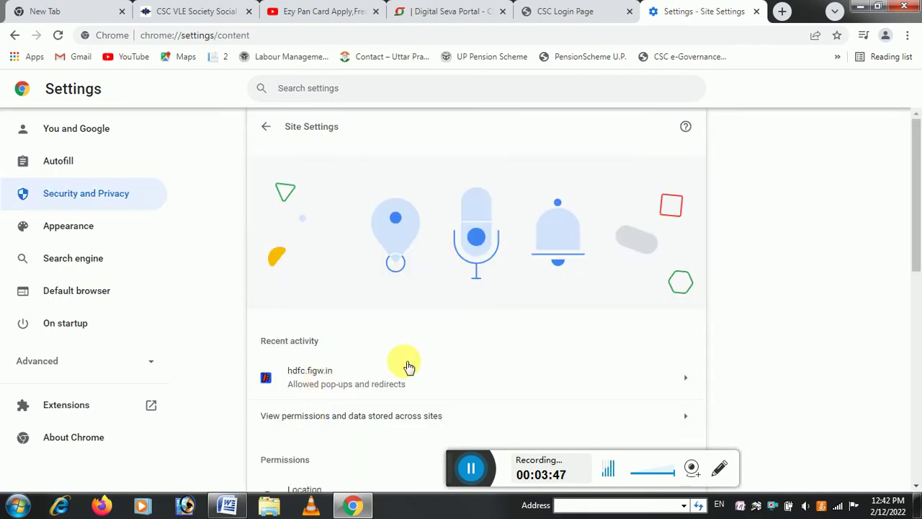
Open the Pop-ups and redirects settings from the Content section of Site Settings
scroll(408, 364, down, 1)
scroll(518, 310, down, 3)
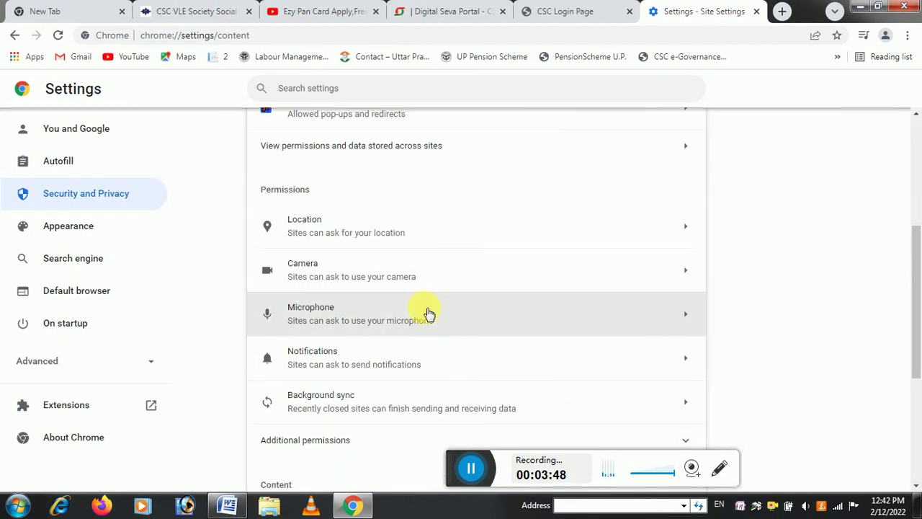
scroll(426, 326, down, 4)
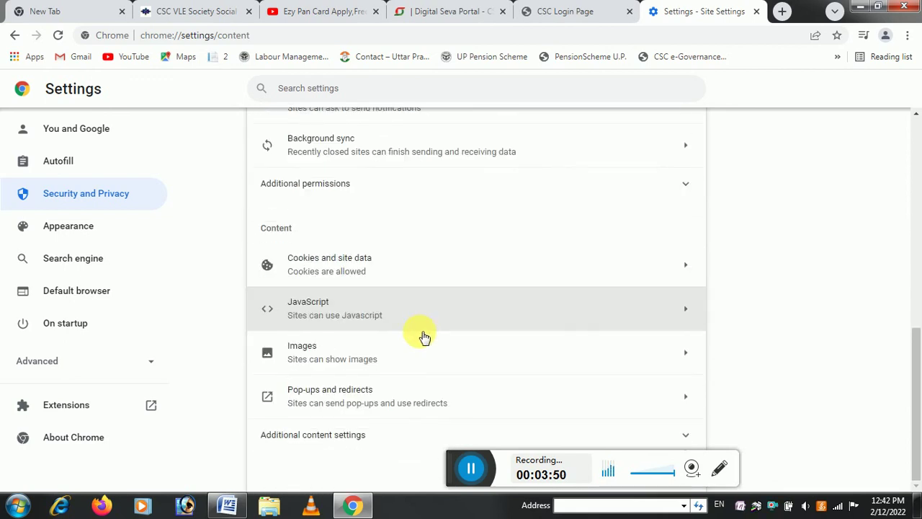
scroll(432, 418, up, 1)
scroll(389, 397, down, 1)
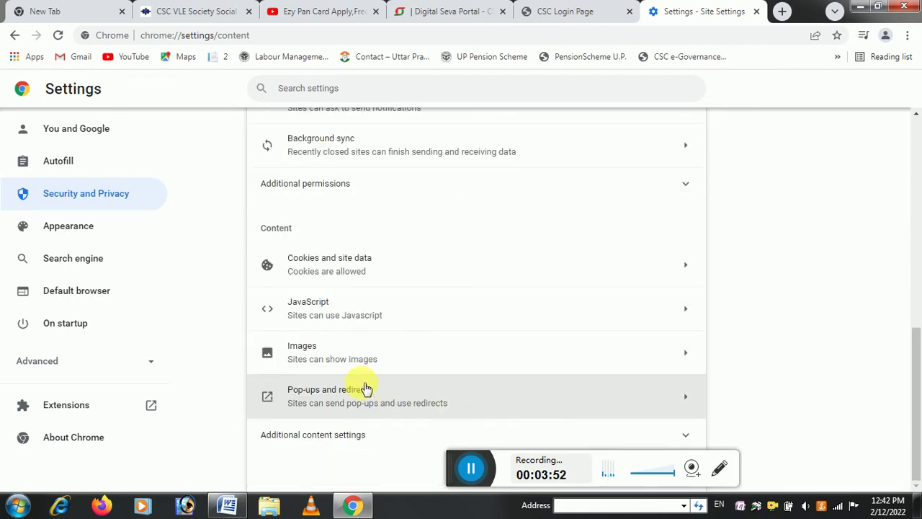
click(343, 405)
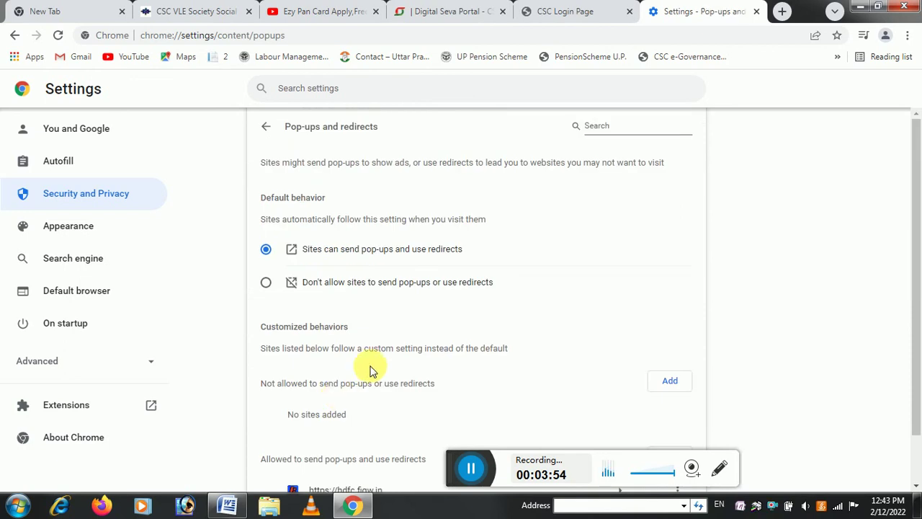
Switch the default behavior to "Don't allow sites to send pop-ups or use redirects" and back to "Sites can send pop-ups and use redirects"
scroll(420, 324, down, 1)
scroll(418, 323, up, 1)
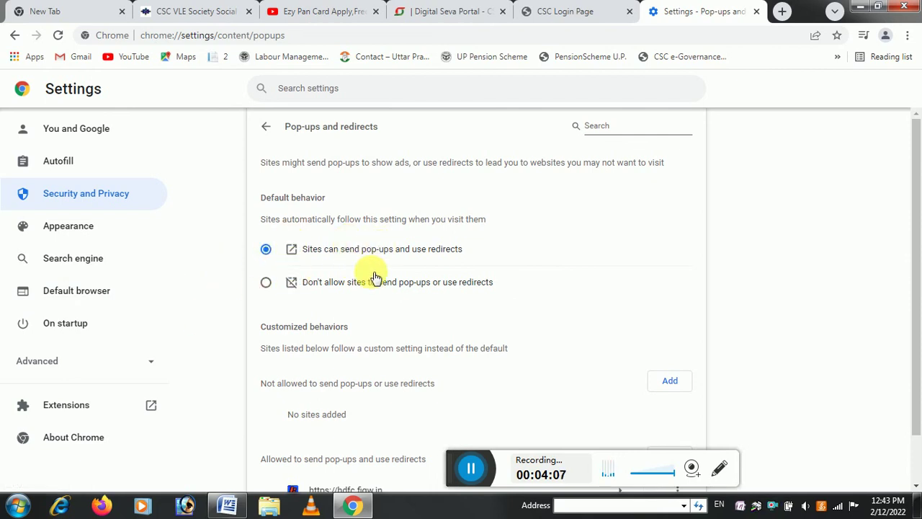
click(268, 284)
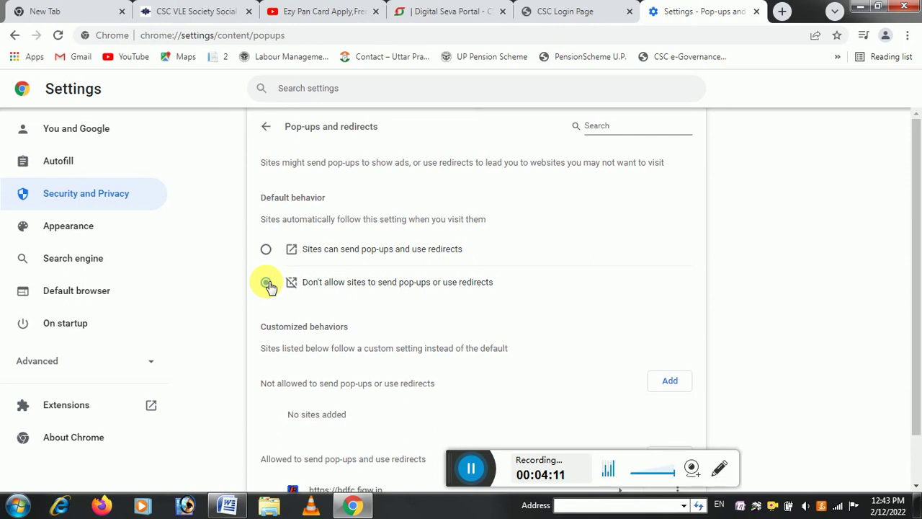
click(266, 251)
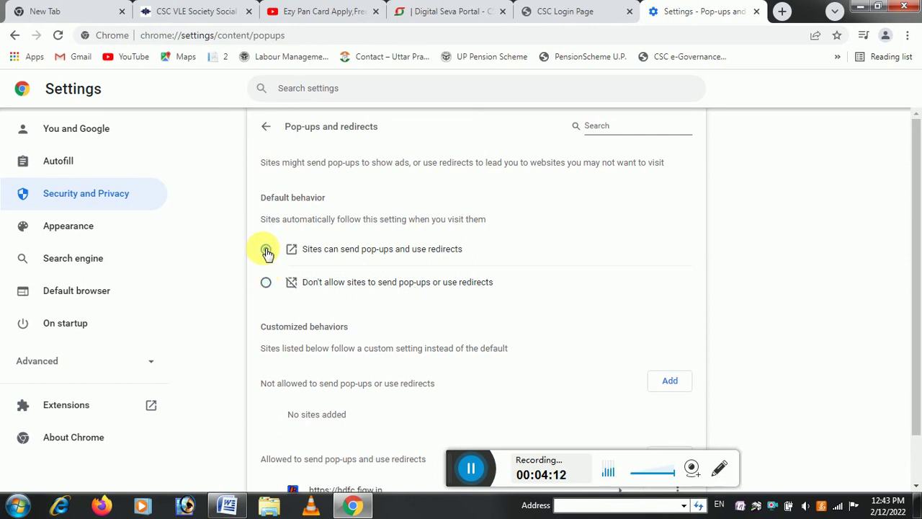